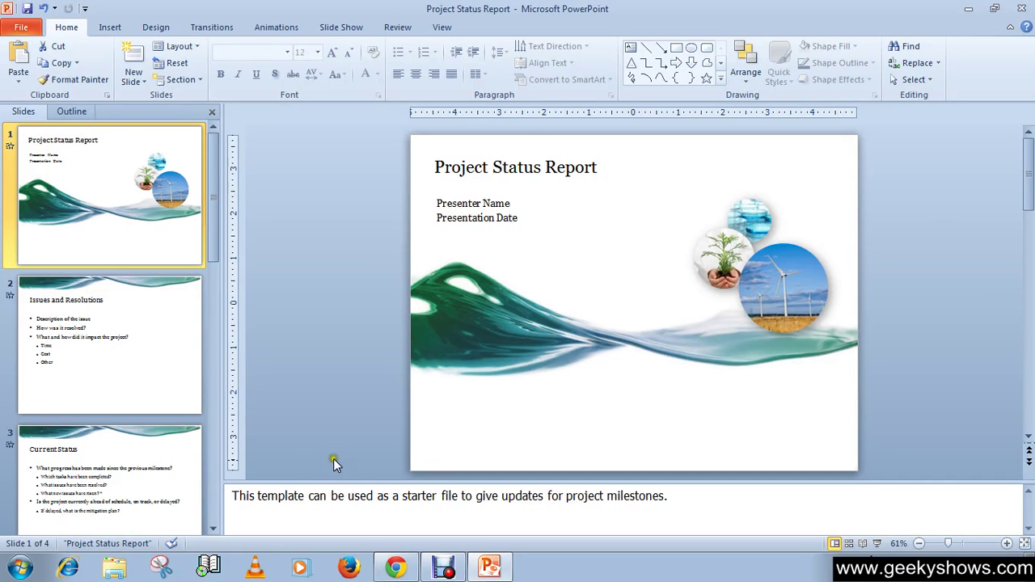
# Select the milestone note line in the notes pane, then deselect it, leaving the note unchanged.
pyautogui.click(233, 495)
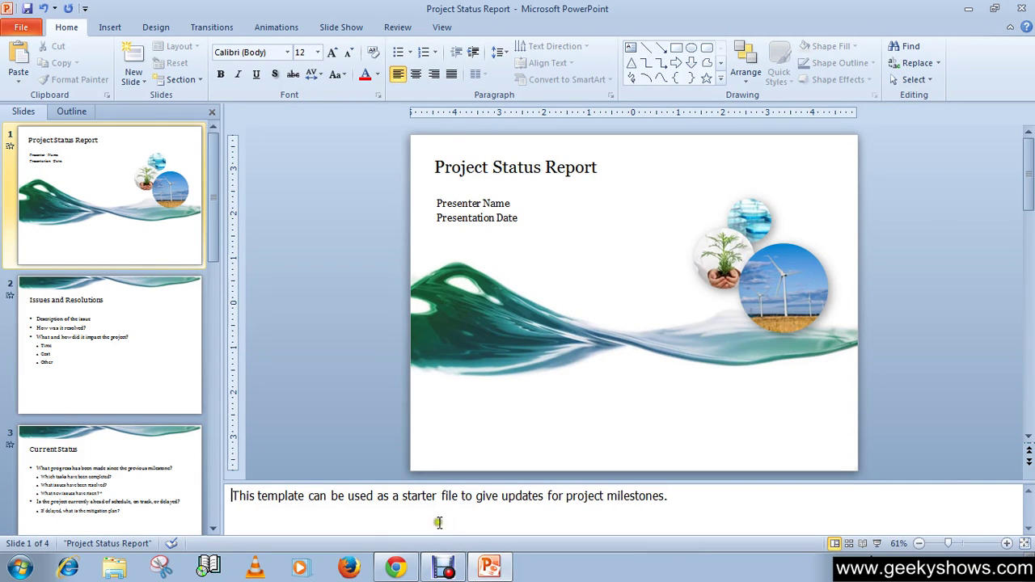
pyautogui.moveTo(712, 504); pyautogui.dragTo(236, 503)
pyautogui.click(233, 508)
# Save the presentation and preview it for printing, keeping the Full Page Slides layout.
pyautogui.click(20, 29)
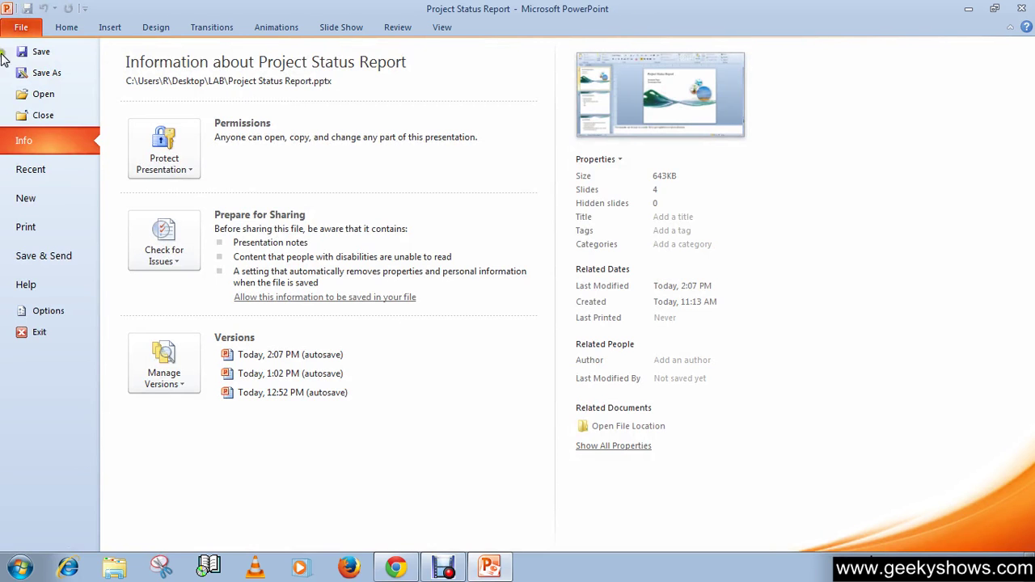
pyautogui.click(39, 53)
pyautogui.click(24, 28)
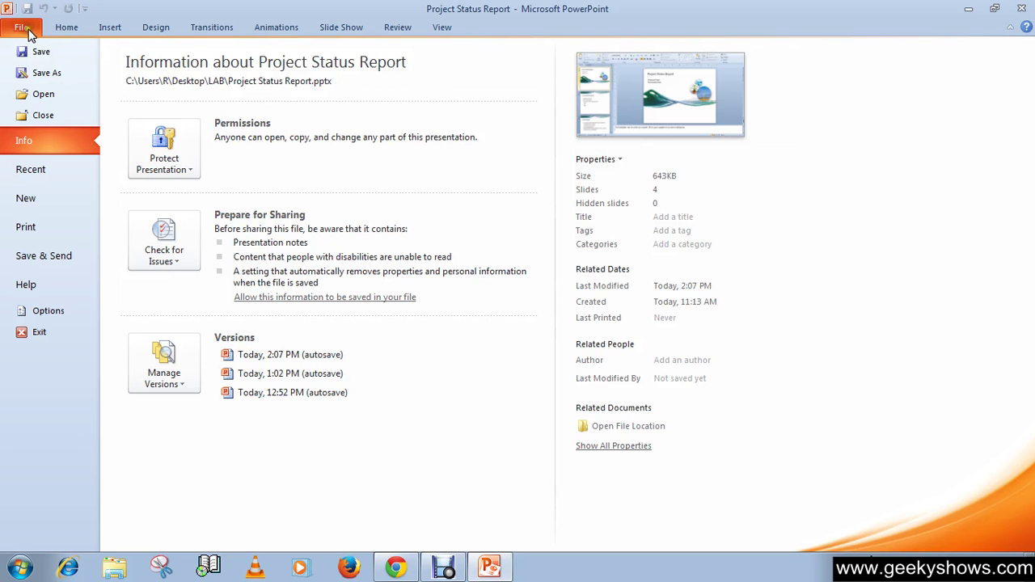
pyautogui.click(44, 231)
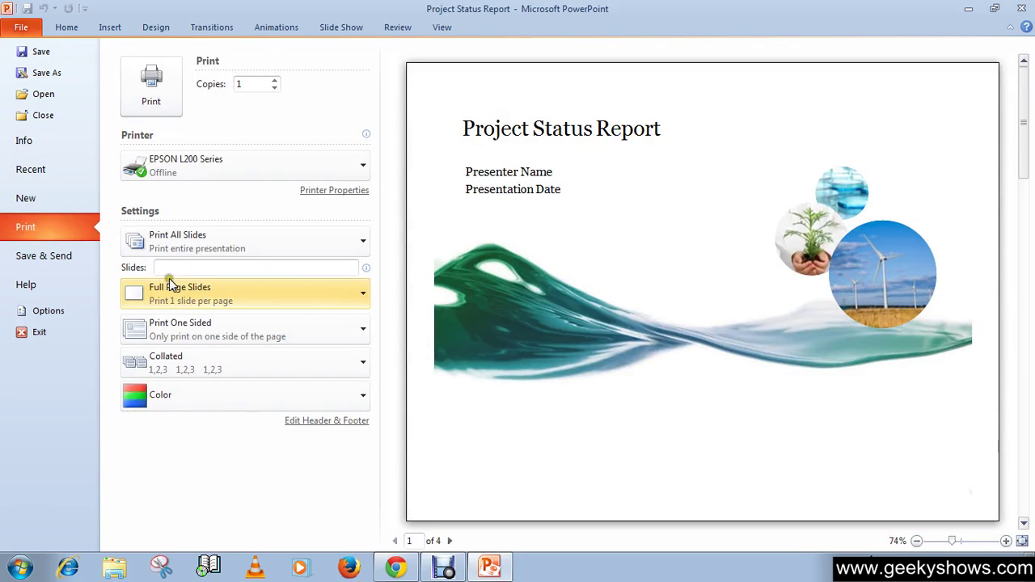
pyautogui.click(353, 304)
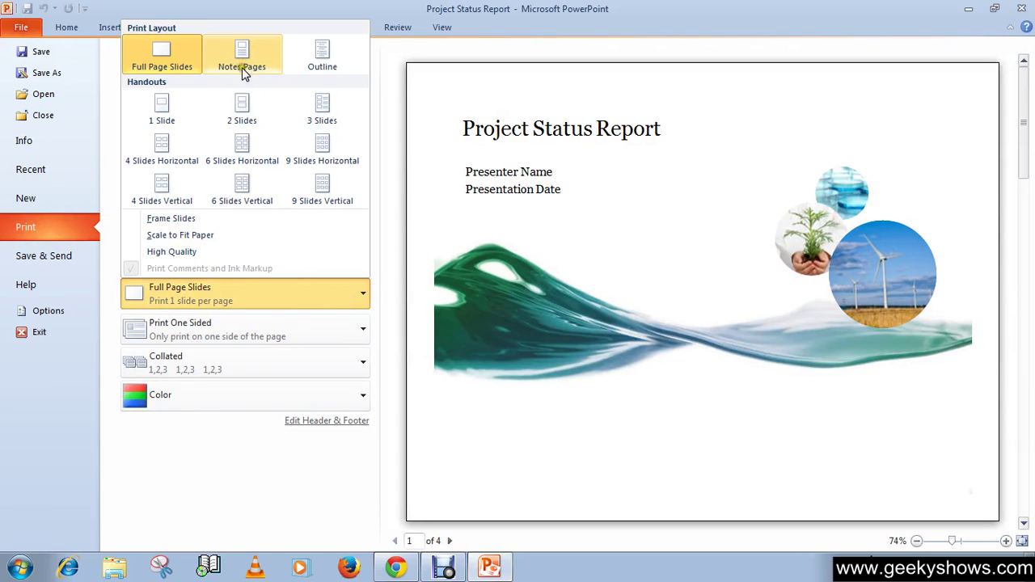
pyautogui.click(362, 294)
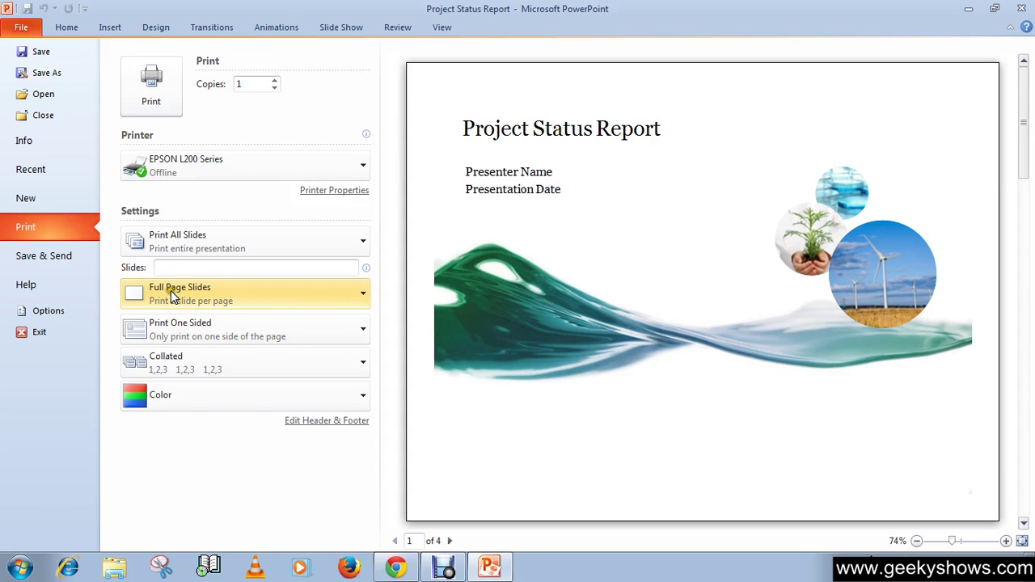
pyautogui.click(339, 295)
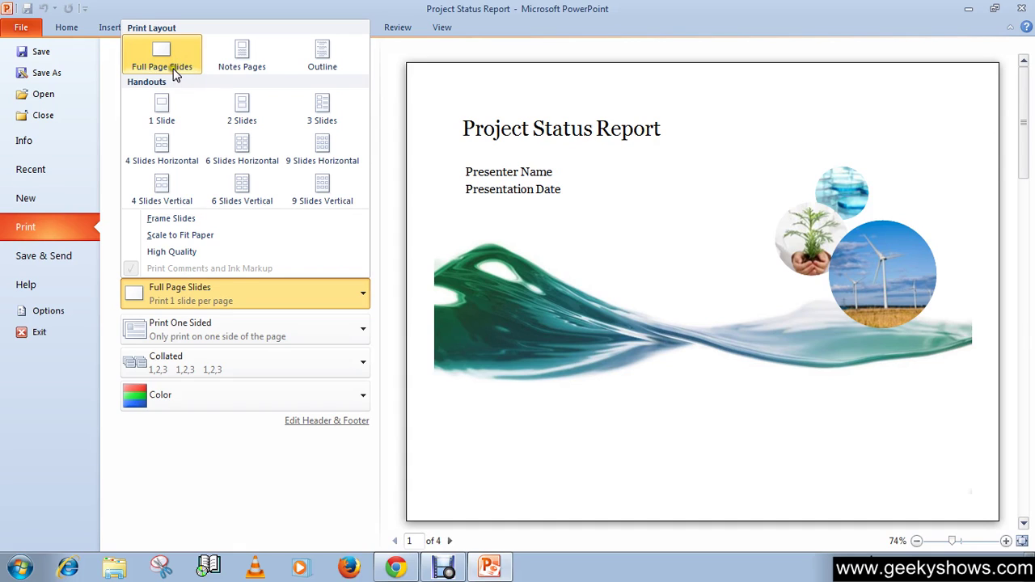
# Switch the print layout to Notes Pages and zoom the preview to 80% at the top.
pyautogui.click(261, 73)
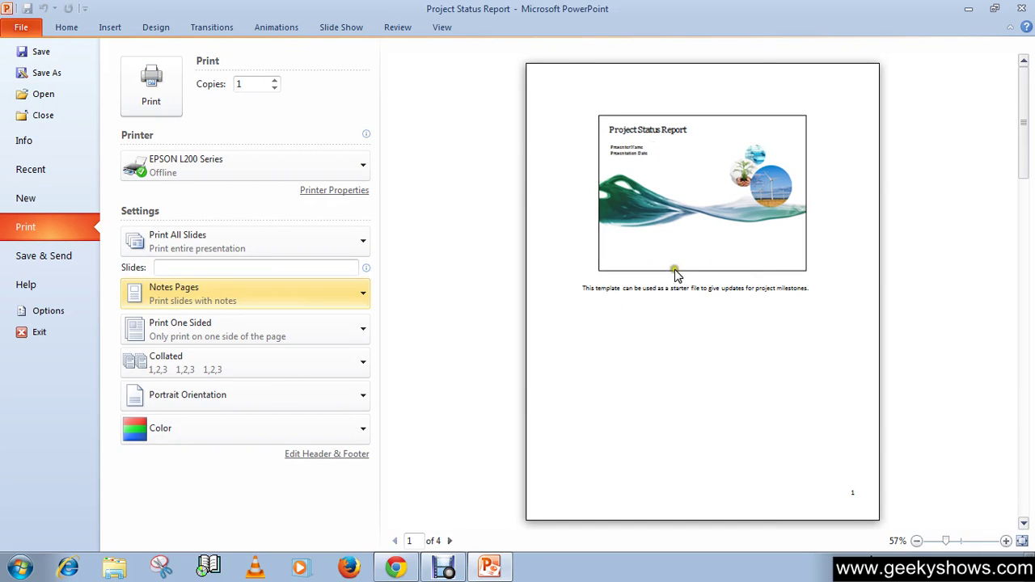
pyautogui.click(1005, 540)
pyautogui.click(1005, 541)
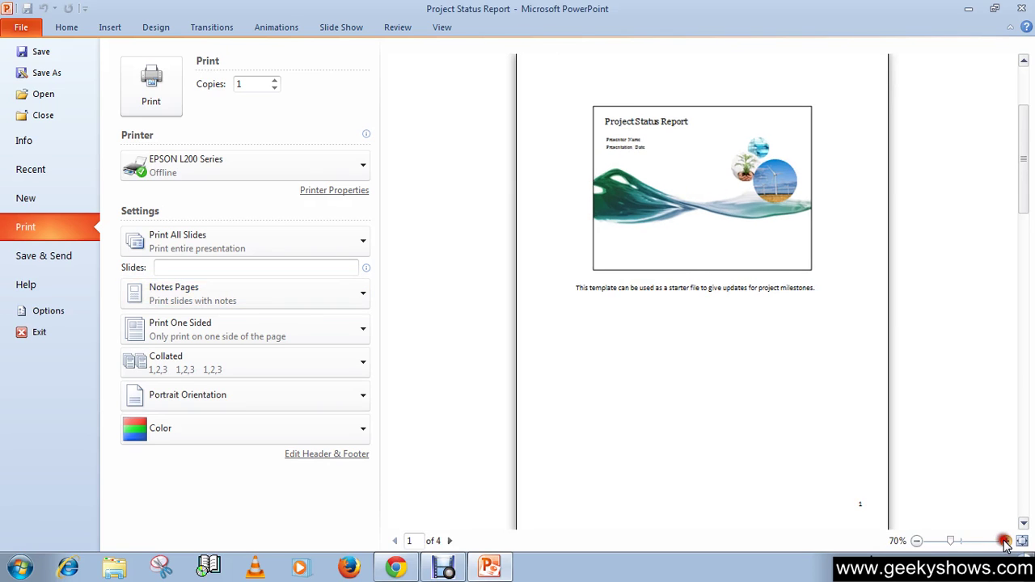
pyautogui.click(1005, 541)
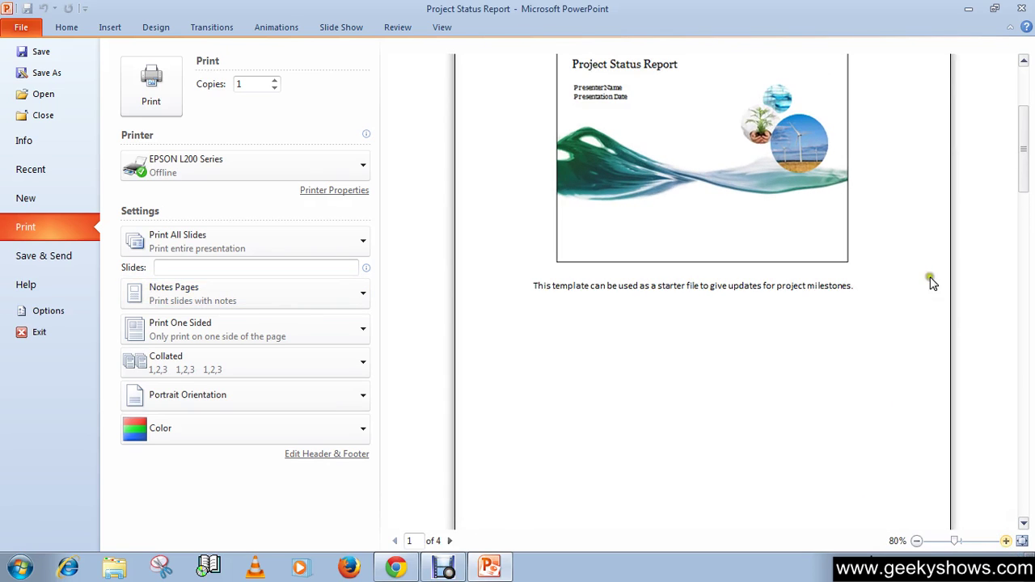
pyautogui.moveTo(1023, 162); pyautogui.dragTo(1024, 127)
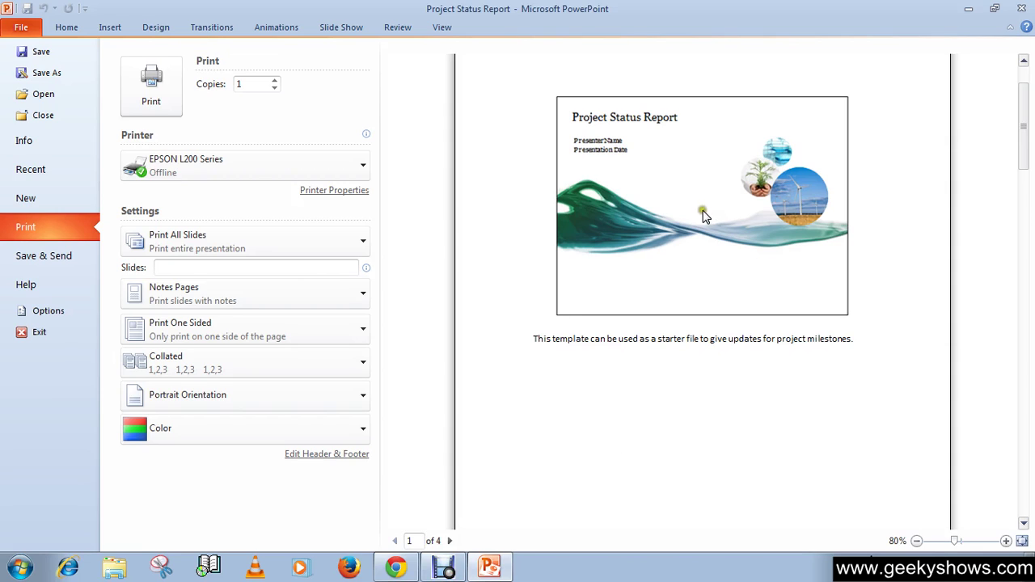
# Compare 3-, 2- and 6-slide handout layouts, settling on Handouts: 3 Slides with note lines.
pyautogui.click(362, 295)
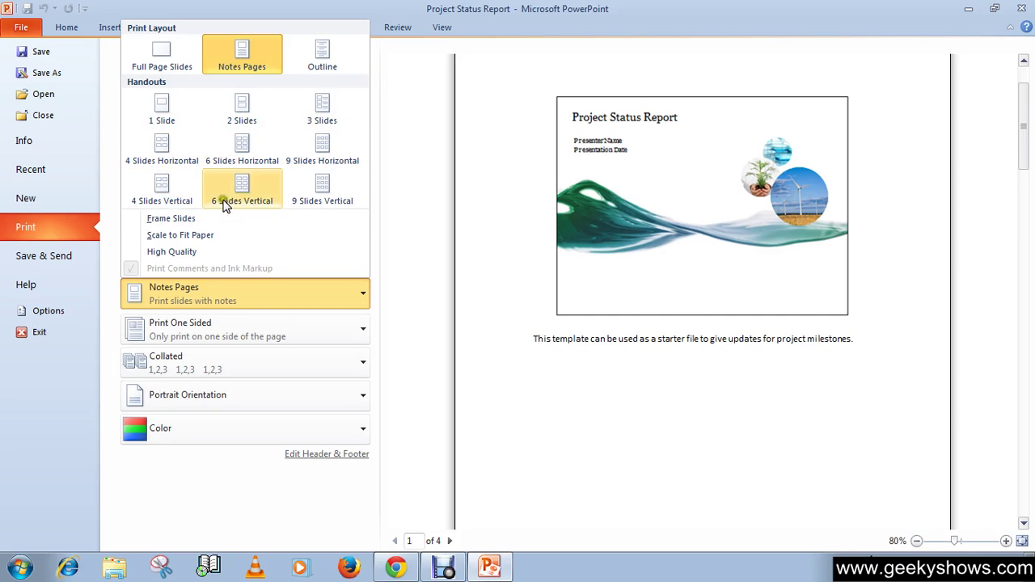
pyautogui.click(323, 109)
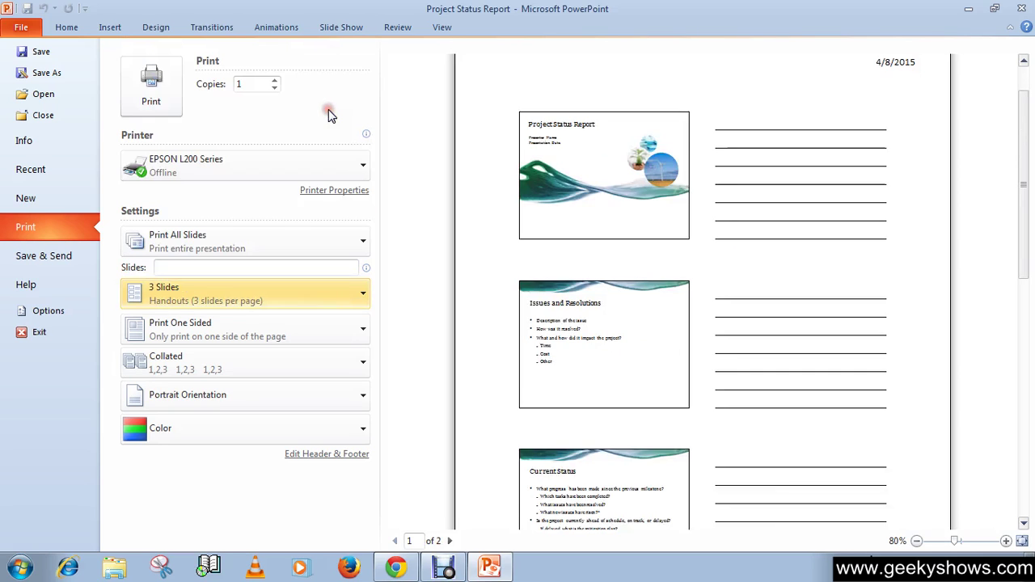
pyautogui.click(361, 298)
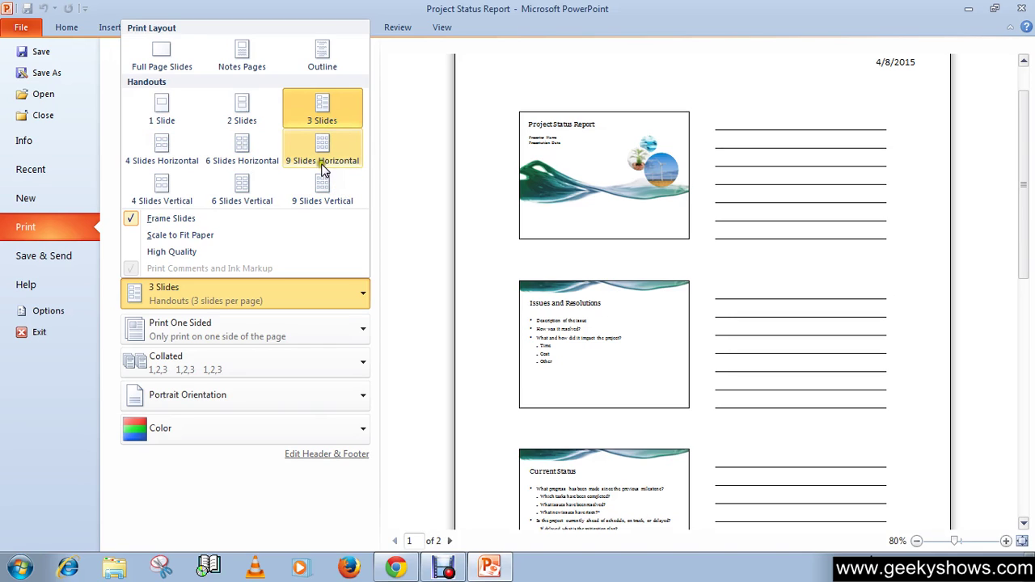
pyautogui.click(242, 125)
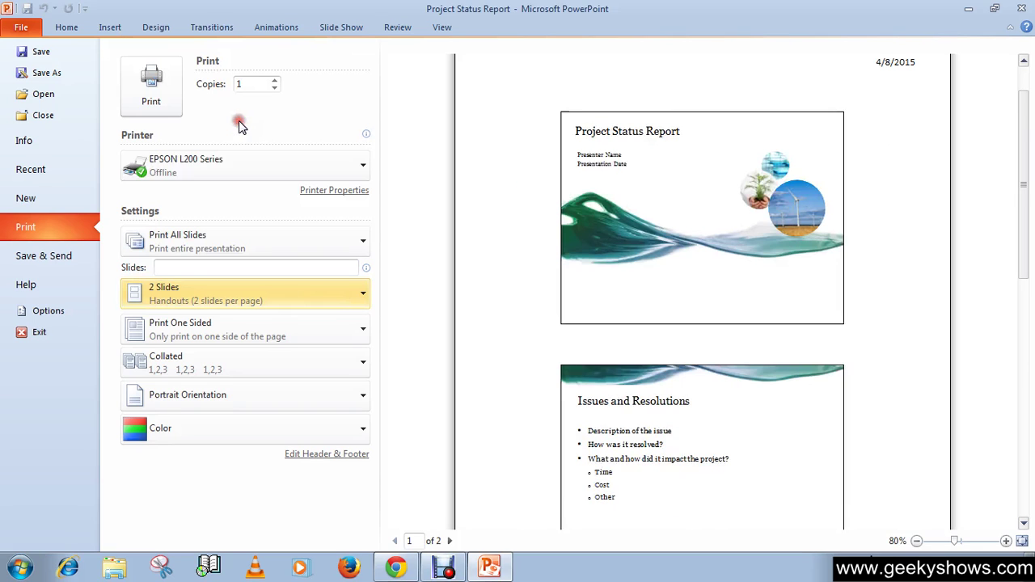
pyautogui.click(355, 294)
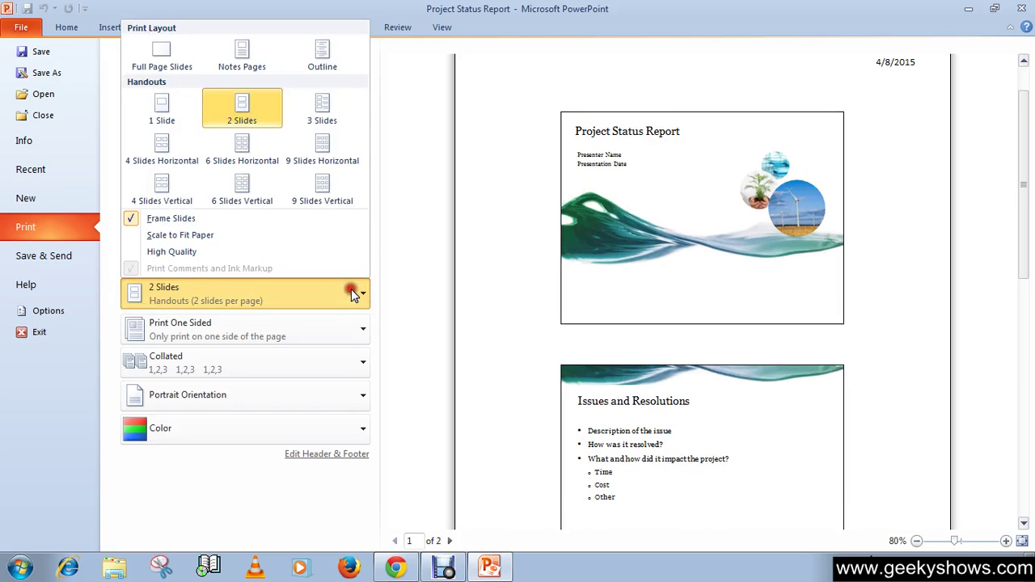
pyautogui.click(247, 158)
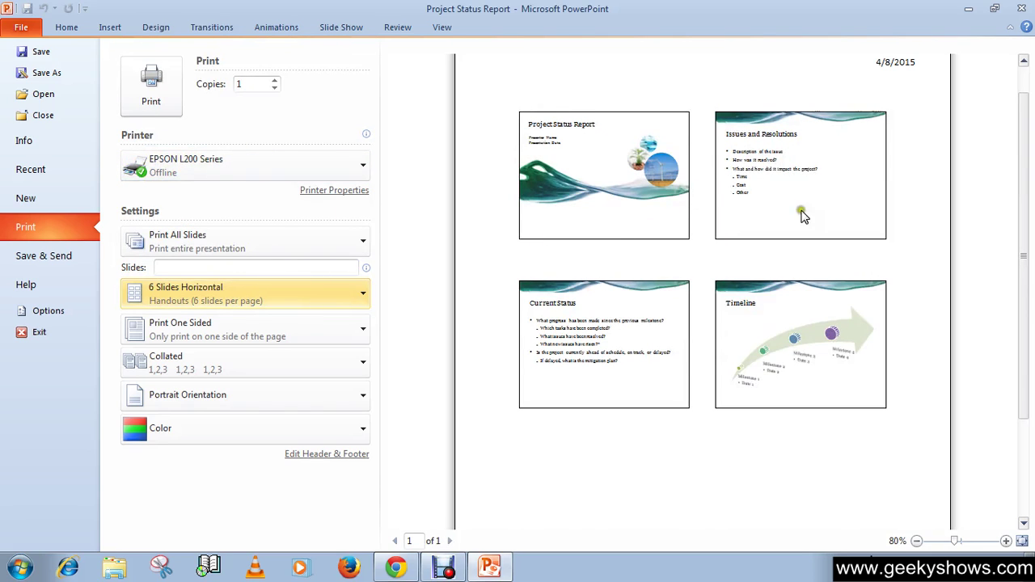
pyautogui.click(354, 300)
pyautogui.click(337, 111)
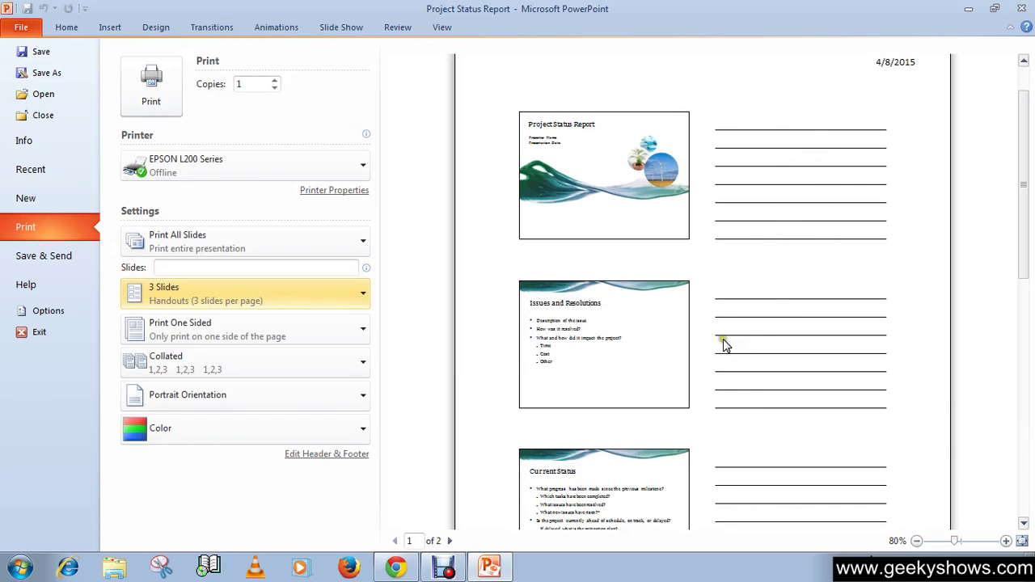
pyautogui.click(315, 298)
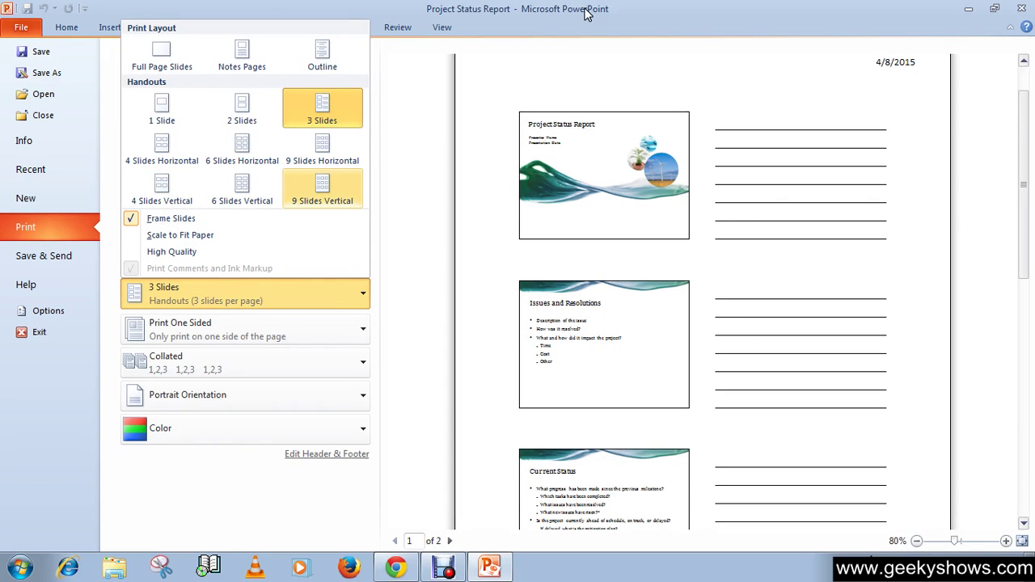
# Leave the print preview and pick Create Handouts in Microsoft Word under Save & Send.
pyautogui.click(586, 15)
pyautogui.click(349, 291)
pyautogui.click(488, 9)
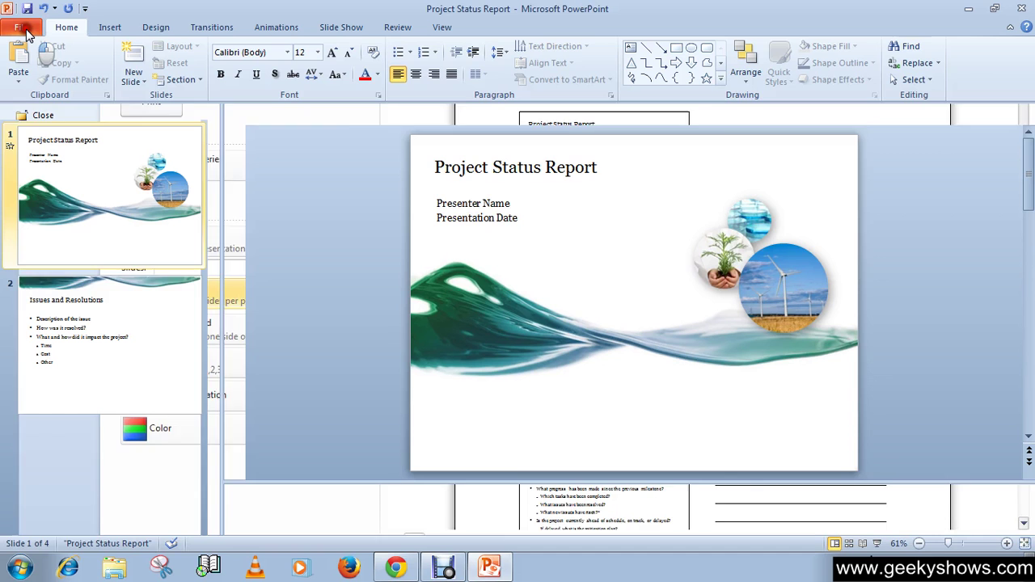
pyautogui.click(21, 26)
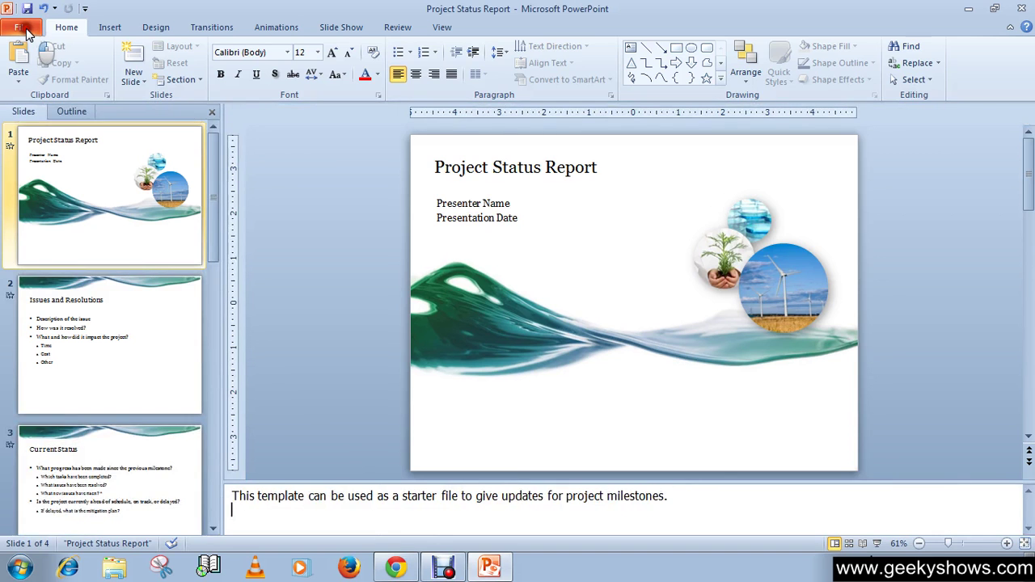
pyautogui.click(24, 28)
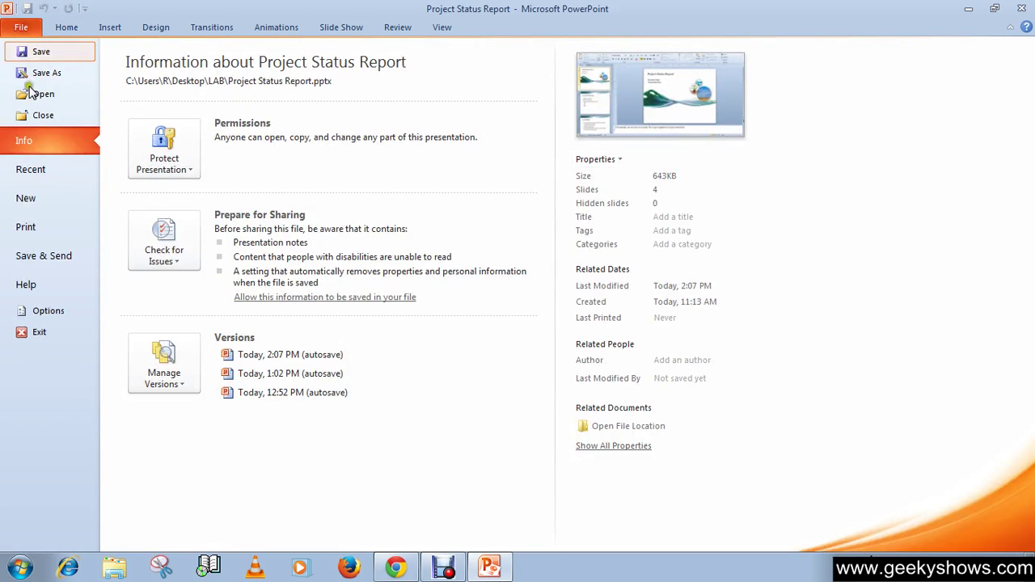
pyautogui.click(25, 30)
pyautogui.click(21, 26)
pyautogui.click(52, 261)
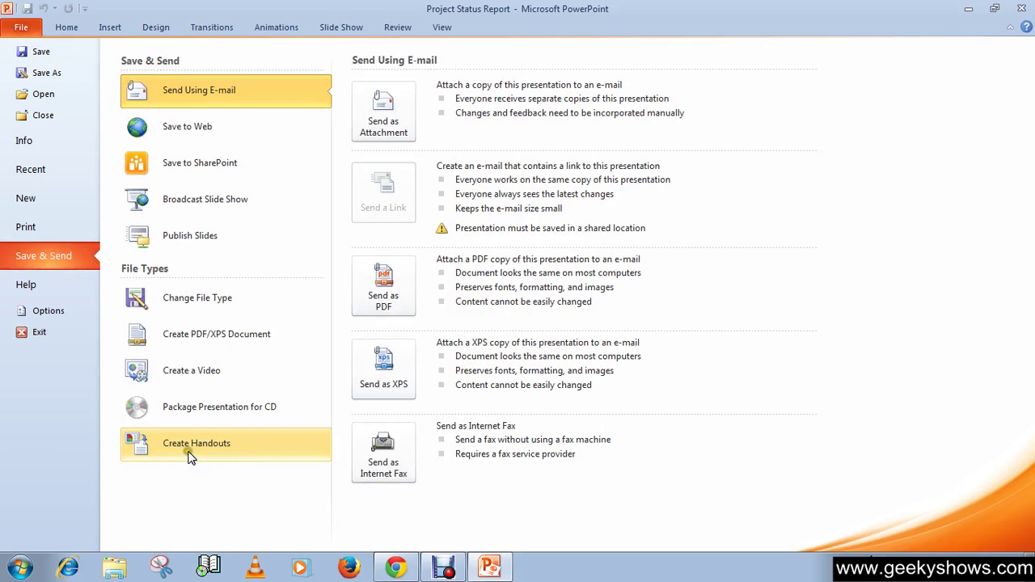
pyautogui.click(225, 453)
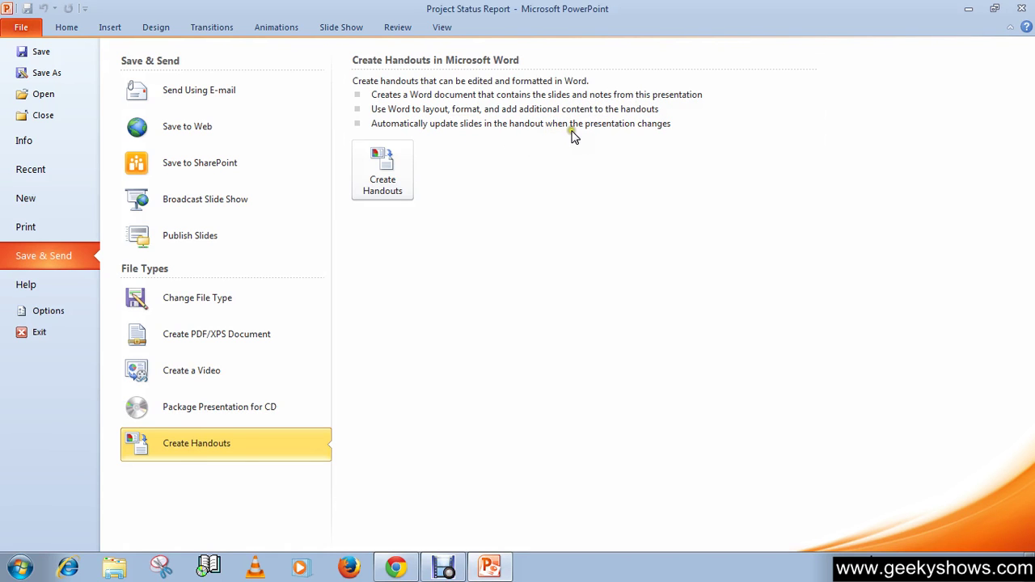
# Send the slides to Word with 'Notes next to slides' and Paste, then view the new document.
pyautogui.click(394, 178)
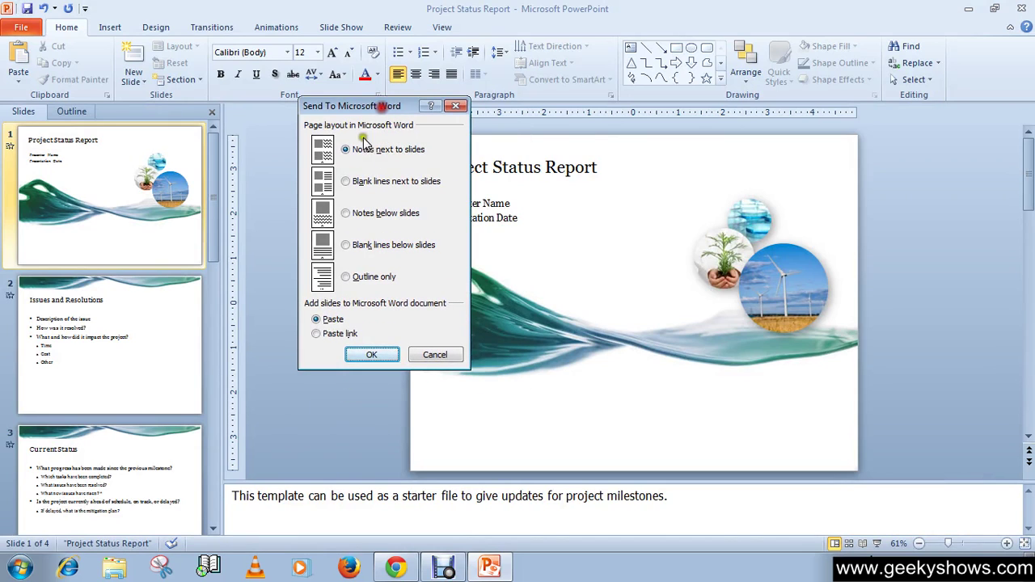
pyautogui.click(346, 151)
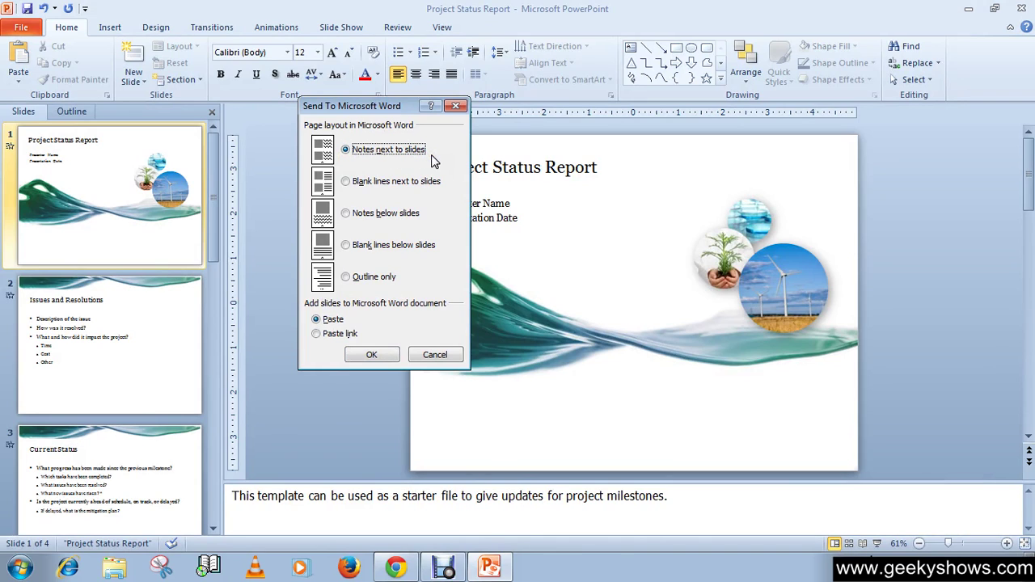
pyautogui.click(398, 183)
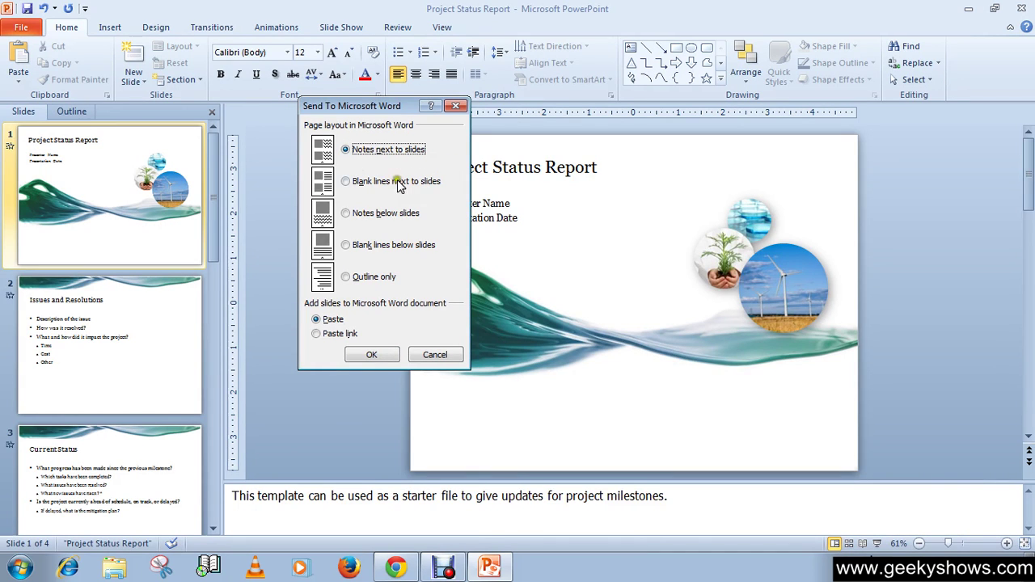
pyautogui.click(371, 355)
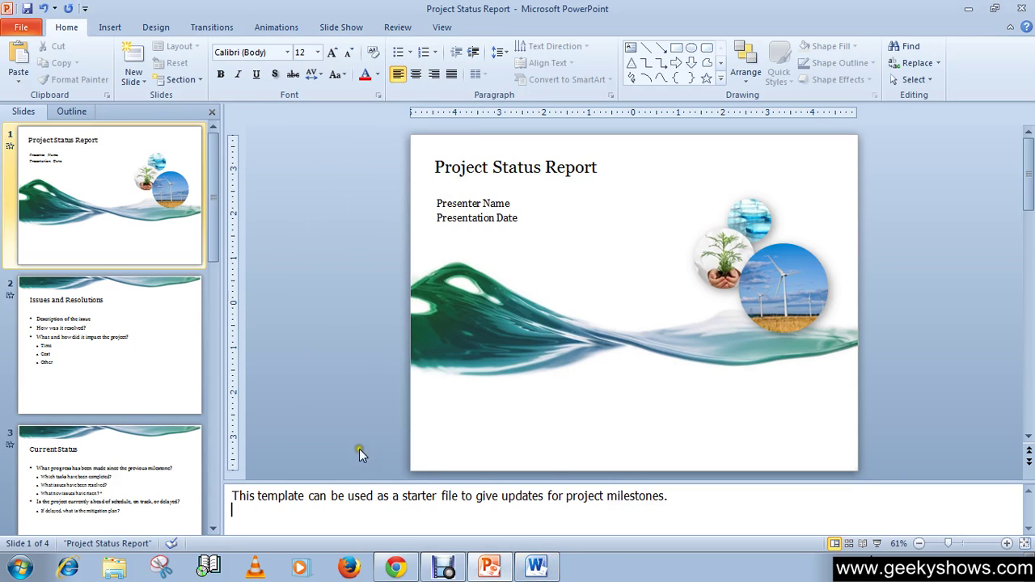
pyautogui.click(536, 568)
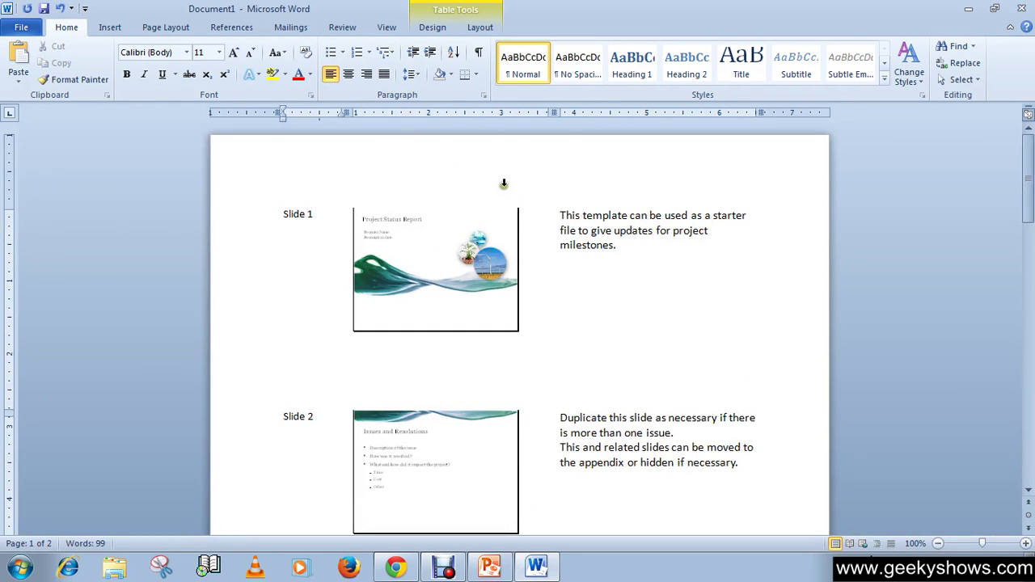
# Insert an empty line above the slides-and-notes table, before 'Slide 1'.
pyautogui.click(583, 231)
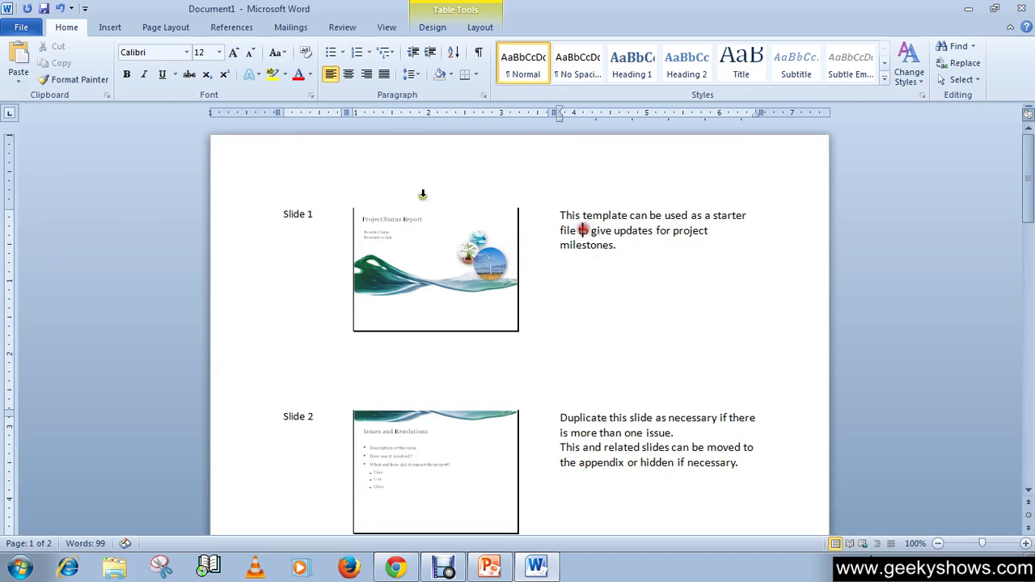
pyautogui.click(275, 212)
pyautogui.click(289, 216)
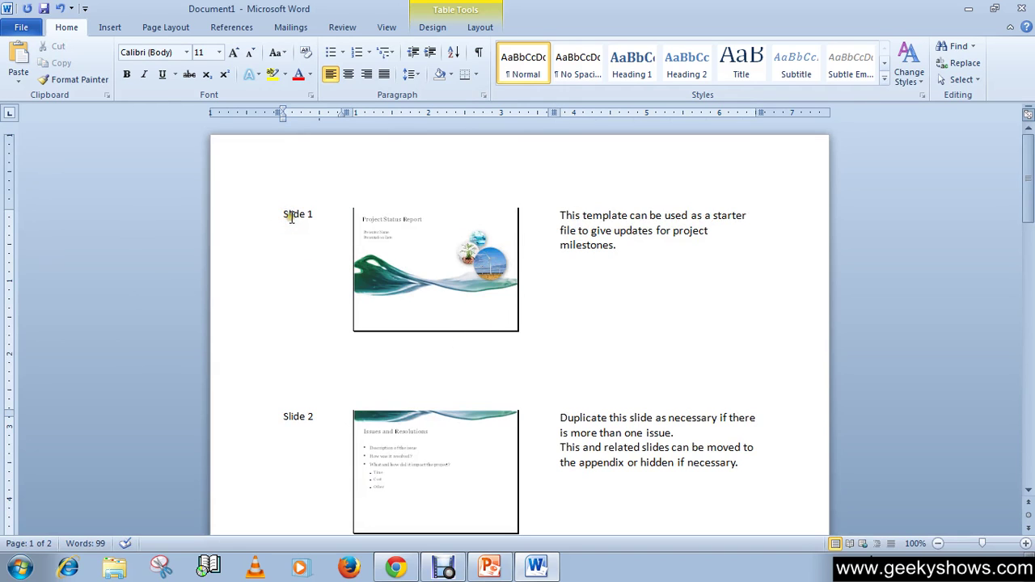
pyautogui.press('Return')
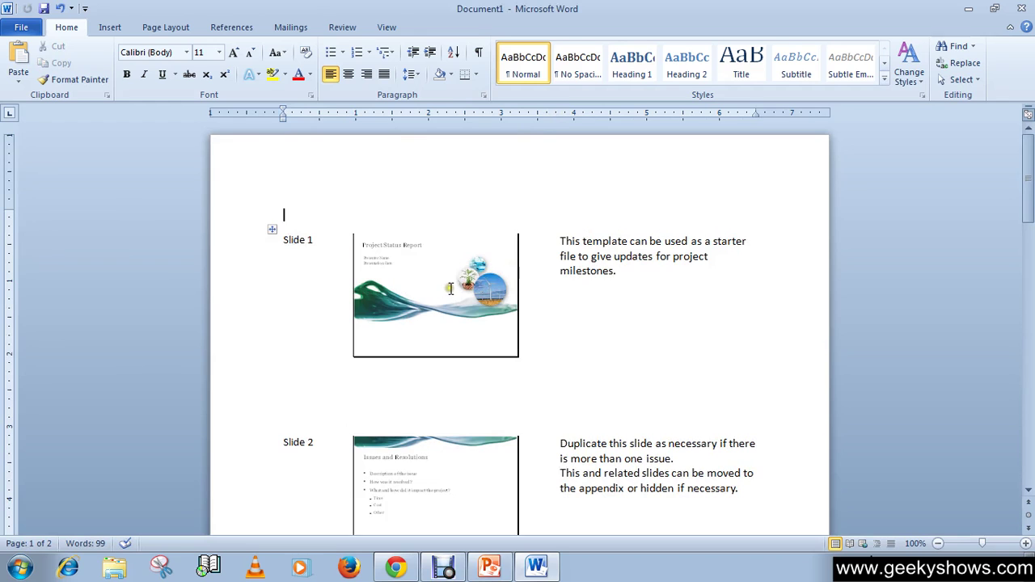
# Delete characters from 'related' in the Slide 2 note so it reads 'relslides'.
pyautogui.scroll(-1, 450, 289)
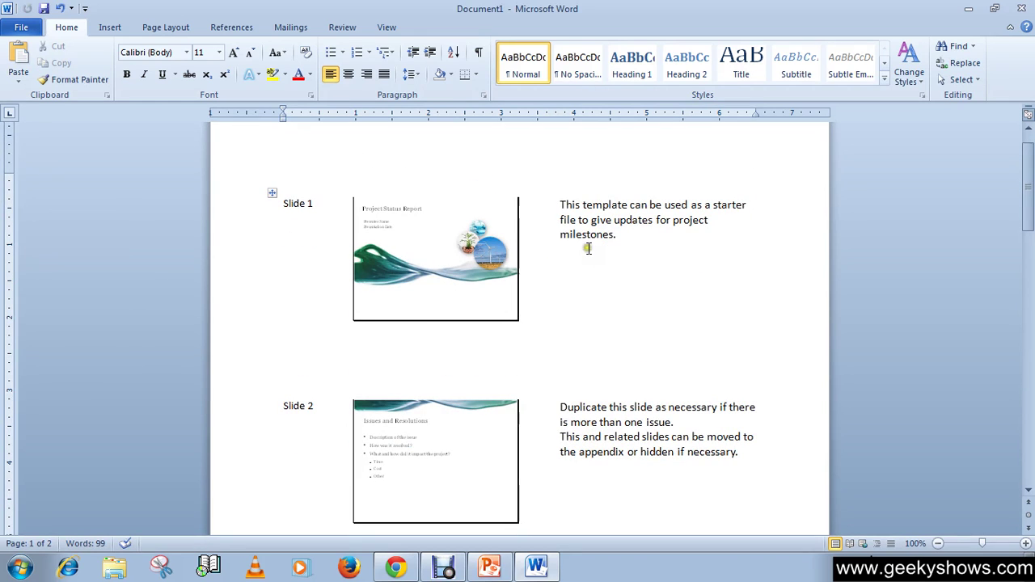
pyautogui.scroll(-3, 510, 270)
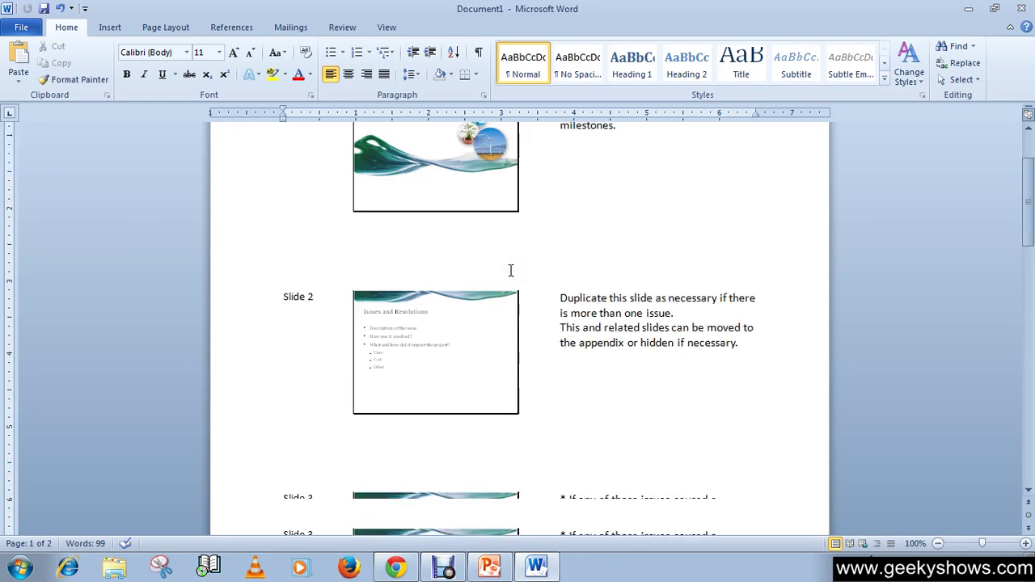
pyautogui.scroll(-6, 510, 270)
pyautogui.click(637, 294)
pyautogui.scroll(4, 639, 291)
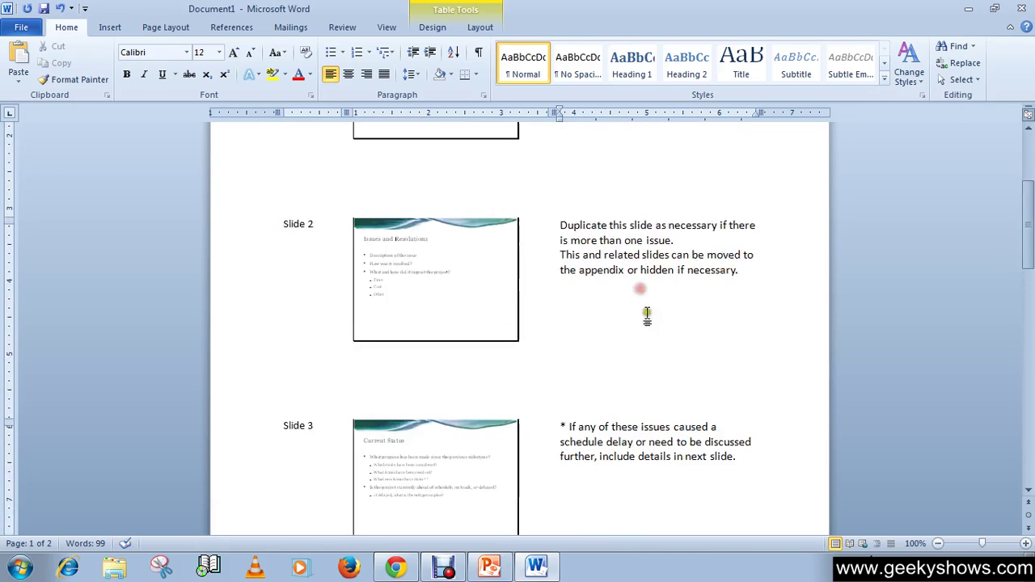
pyautogui.click(642, 254)
pyautogui.press('BackSpace')
pyautogui.press('BackSpace')
pyautogui.press('BackSpace')
pyautogui.press('BackSpace')
pyautogui.press('BackSpace')
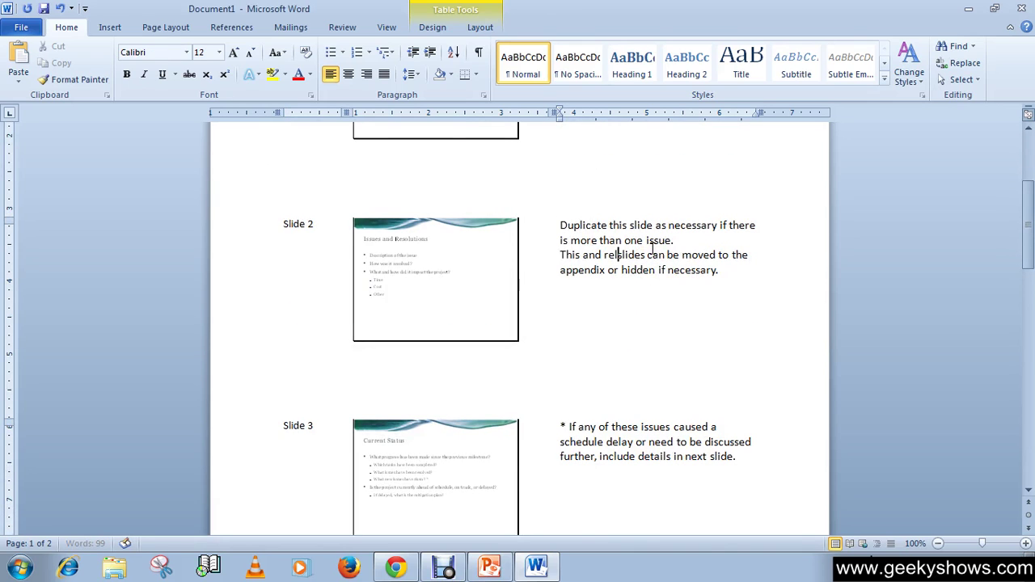
pyautogui.scroll(-12, 526, 277)
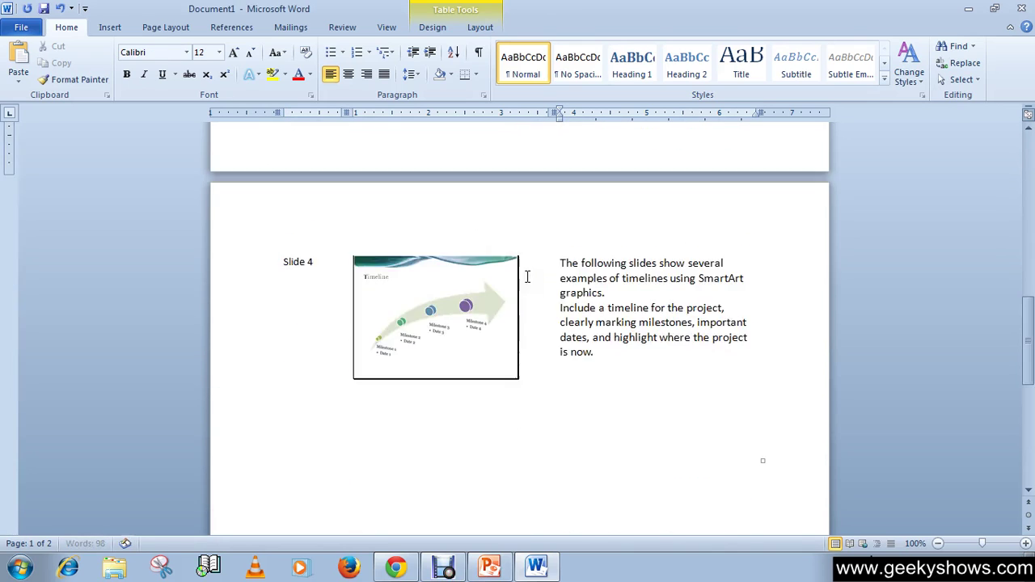
pyautogui.scroll(15, 527, 277)
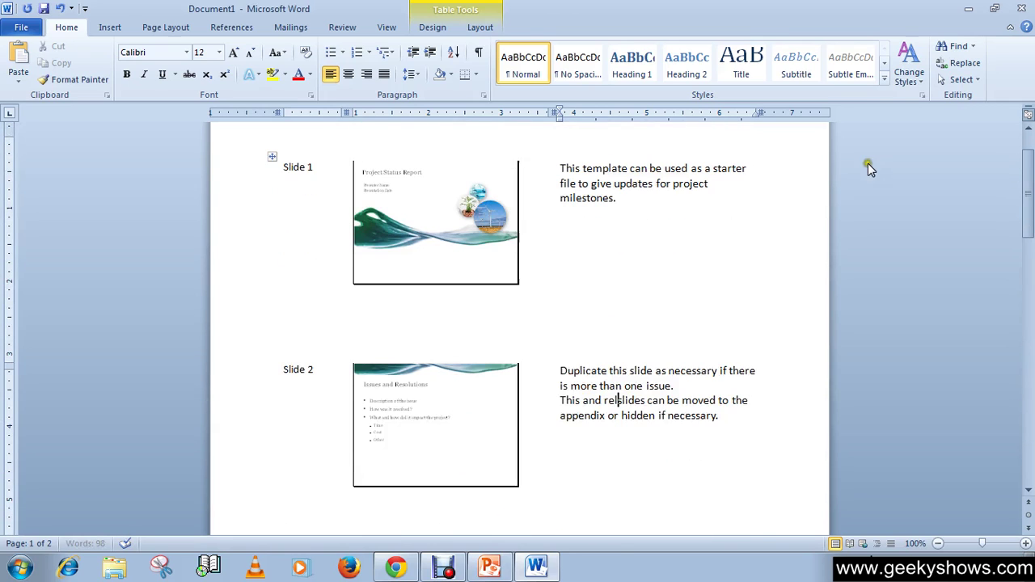